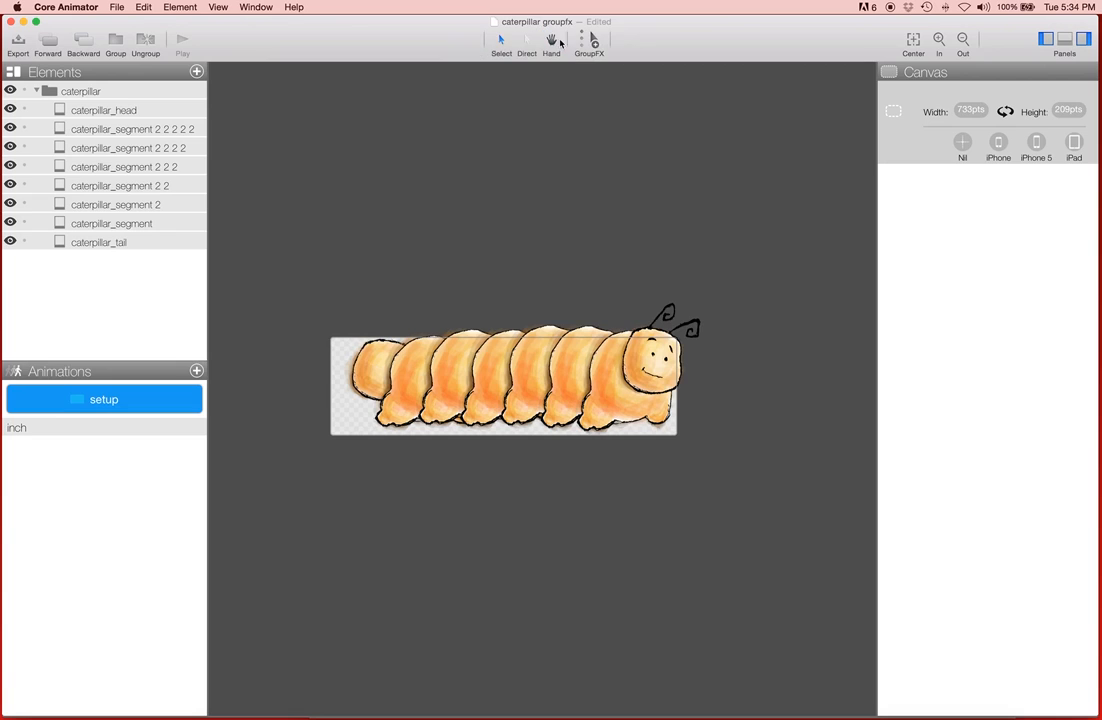
# Step: Select the caterpillar group and switch to the GroupFX tool
pyautogui.click(108, 92)
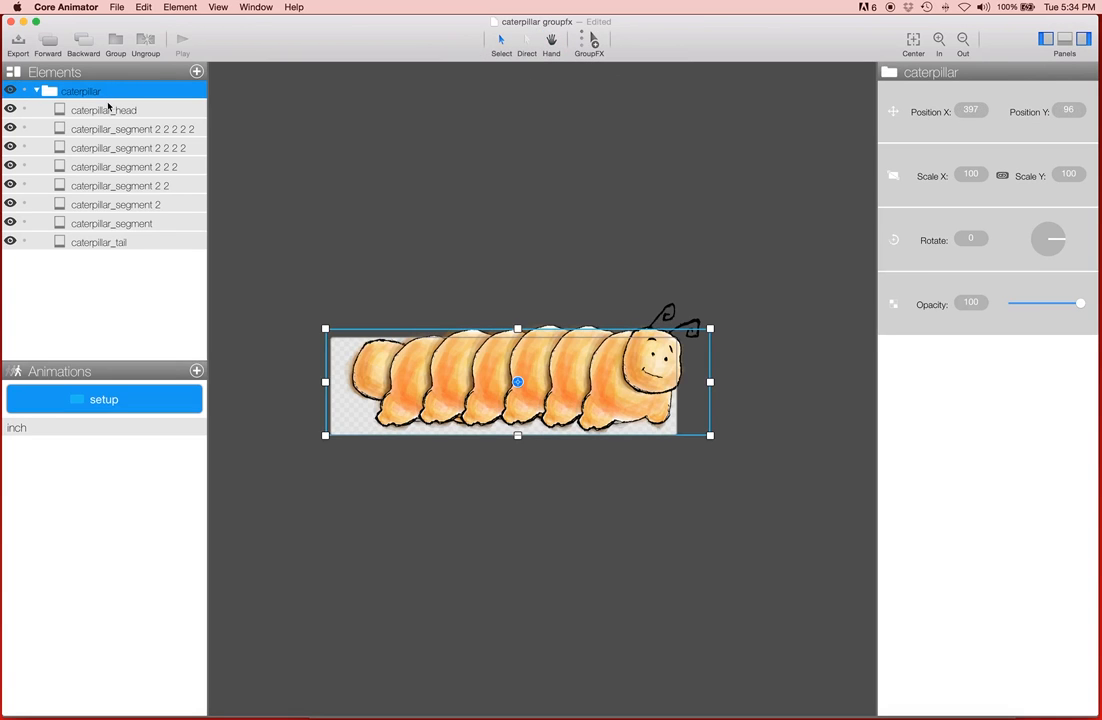
pyautogui.click(37, 91)
pyautogui.click(37, 91)
pyautogui.click(594, 43)
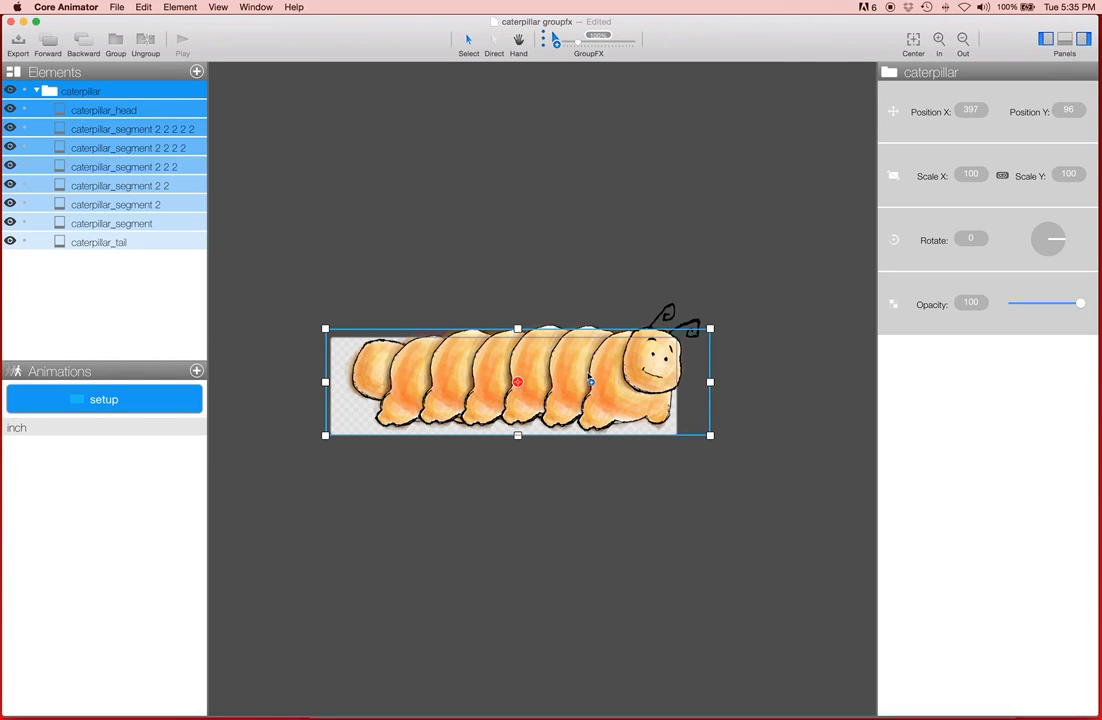
# Step: Use GroupFX to fan the caterpillar's segments out diagonally and then pull them back into a row
pyautogui.moveTo(607, 379); pyautogui.dragTo(615, 408)
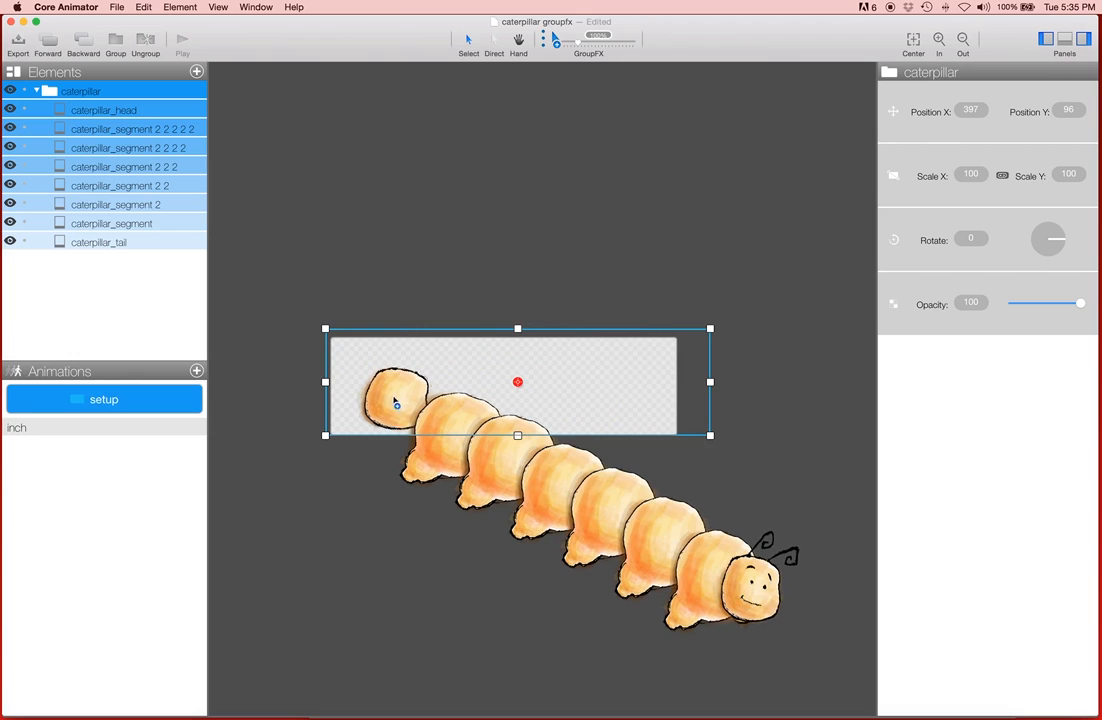
pyautogui.moveTo(645, 518)
pyautogui.mouseDown()
pyautogui.moveTo(640, 472)
pyautogui.moveTo(652, 472)
pyautogui.moveTo(627, 490)
pyautogui.moveTo(635, 484)
pyautogui.moveTo(634, 504)
pyautogui.mouseUp()
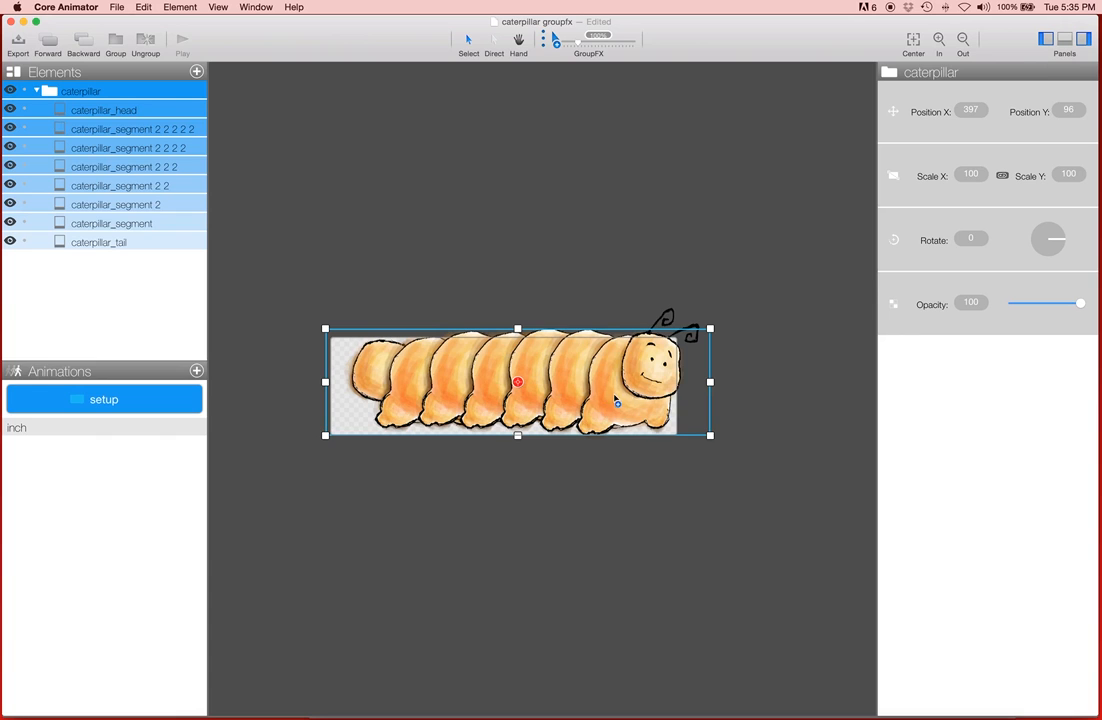
# Step: Tilt the segments slightly with the GroupFX corner handle and move the effect's pivot onto the tail segment
pyautogui.moveTo(709, 328)
pyautogui.mouseDown()
pyautogui.moveTo(724, 320)
pyautogui.moveTo(730, 283)
pyautogui.moveTo(740, 283)
pyautogui.moveTo(748, 322)
pyautogui.moveTo(760, 290)
pyautogui.moveTo(669, 343)
pyautogui.moveTo(703, 319)
pyautogui.moveTo(716, 334)
pyautogui.mouseUp()
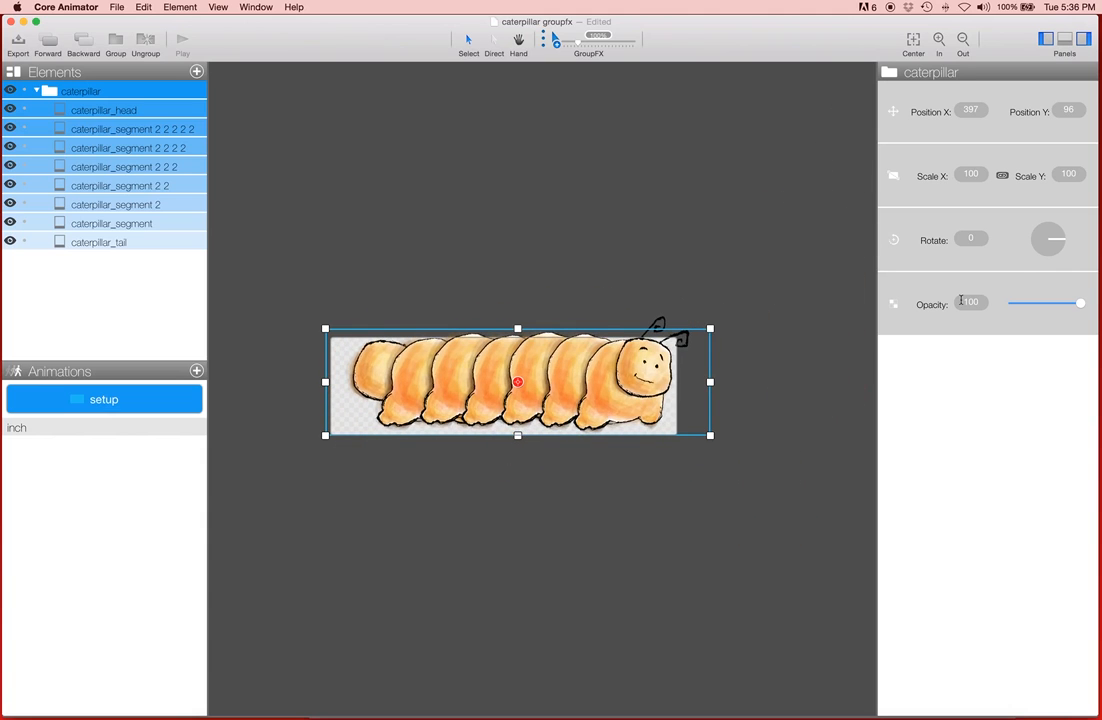
pyautogui.moveTo(1068, 305)
pyautogui.mouseDown()
pyautogui.moveTo(1031, 302)
pyautogui.moveTo(1078, 303)
pyautogui.mouseUp()
pyautogui.moveTo(517, 381); pyautogui.dragTo(362, 375)
pyautogui.moveTo(363, 376)
pyautogui.mouseDown()
pyautogui.moveTo(415, 376)
pyautogui.moveTo(367, 379)
pyautogui.mouseUp()
# Step: Use GroupFX to curl the caterpillar upward from the tail and then bring it back down into a row
pyautogui.scroll(1, 634, 443)
pyautogui.moveTo(717, 447); pyautogui.dragTo(655, 392)
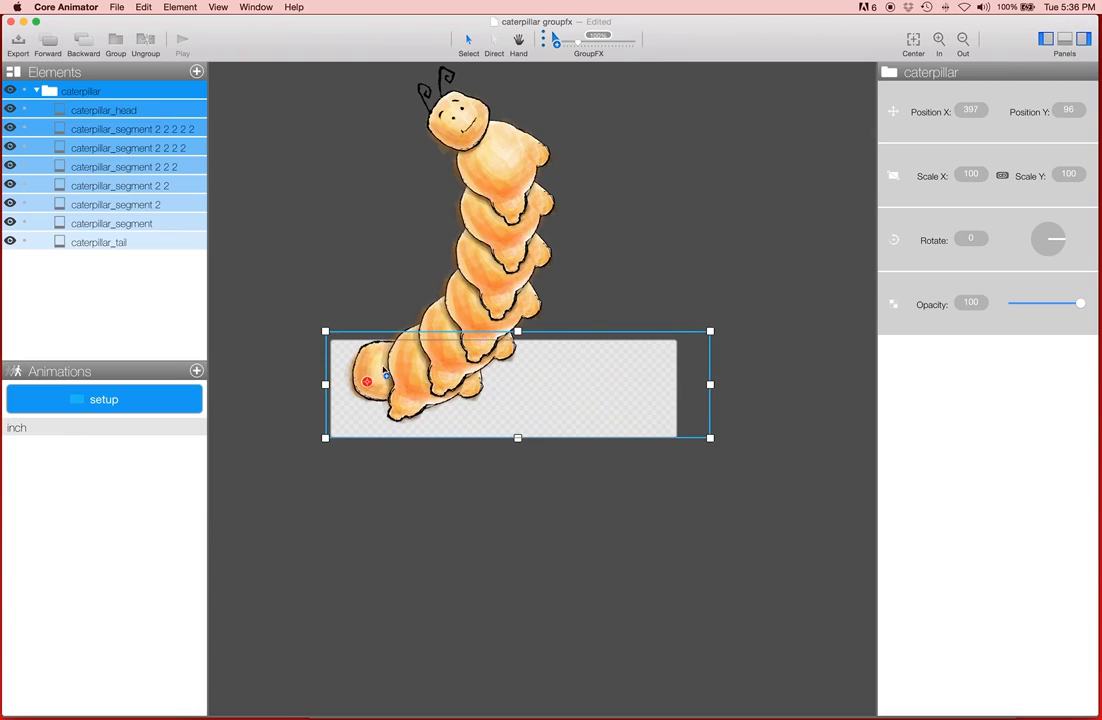
pyautogui.rightClick(422, 190)
pyautogui.click(371, 381)
pyautogui.moveTo(721, 324); pyautogui.dragTo(731, 377)
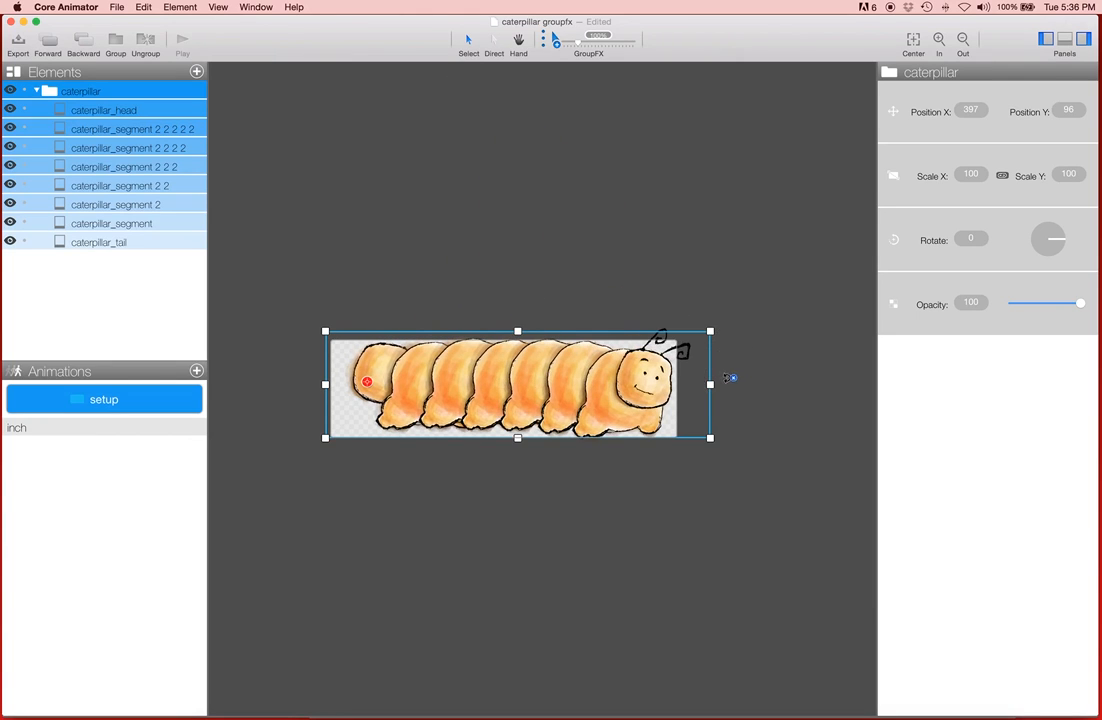
pyautogui.click(374, 187)
pyautogui.click(95, 91)
pyautogui.click(145, 306)
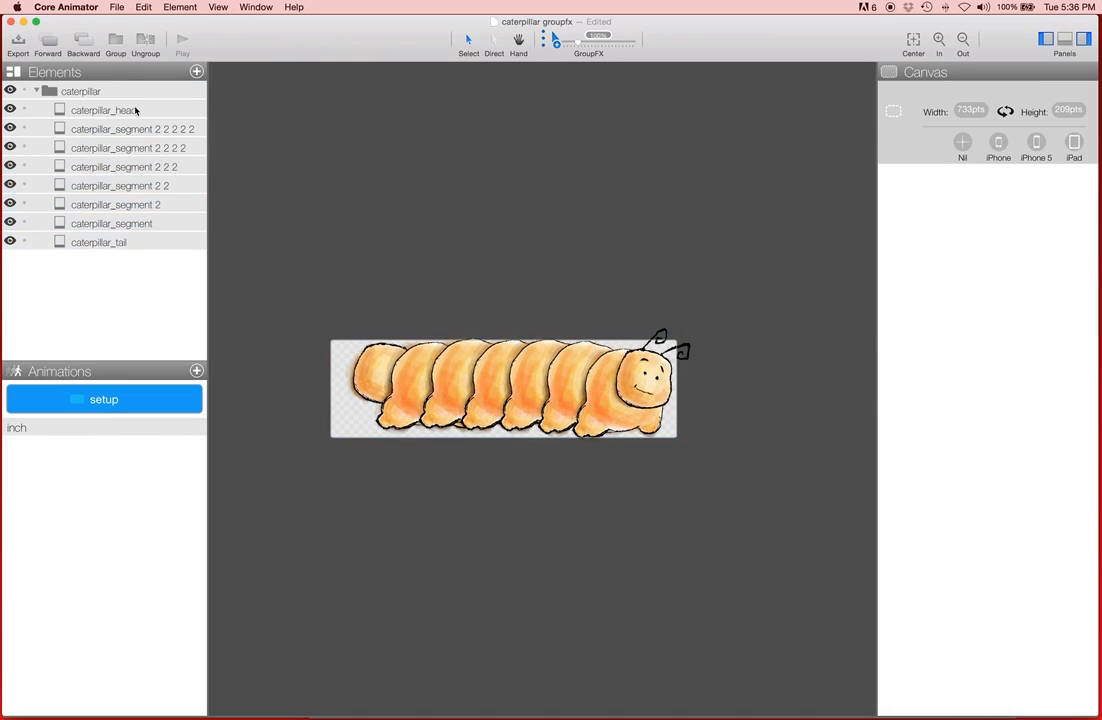
# Step: Select the caterpillar head and nudge it slightly with the GroupFX tool
pyautogui.click(137, 111)
pyautogui.click(556, 41)
pyautogui.moveTo(650, 388)
pyautogui.mouseDown()
pyautogui.moveTo(550, 300)
pyautogui.moveTo(651, 327)
pyautogui.moveTo(595, 322)
pyautogui.moveTo(644, 243)
pyautogui.moveTo(658, 397)
pyautogui.mouseUp()
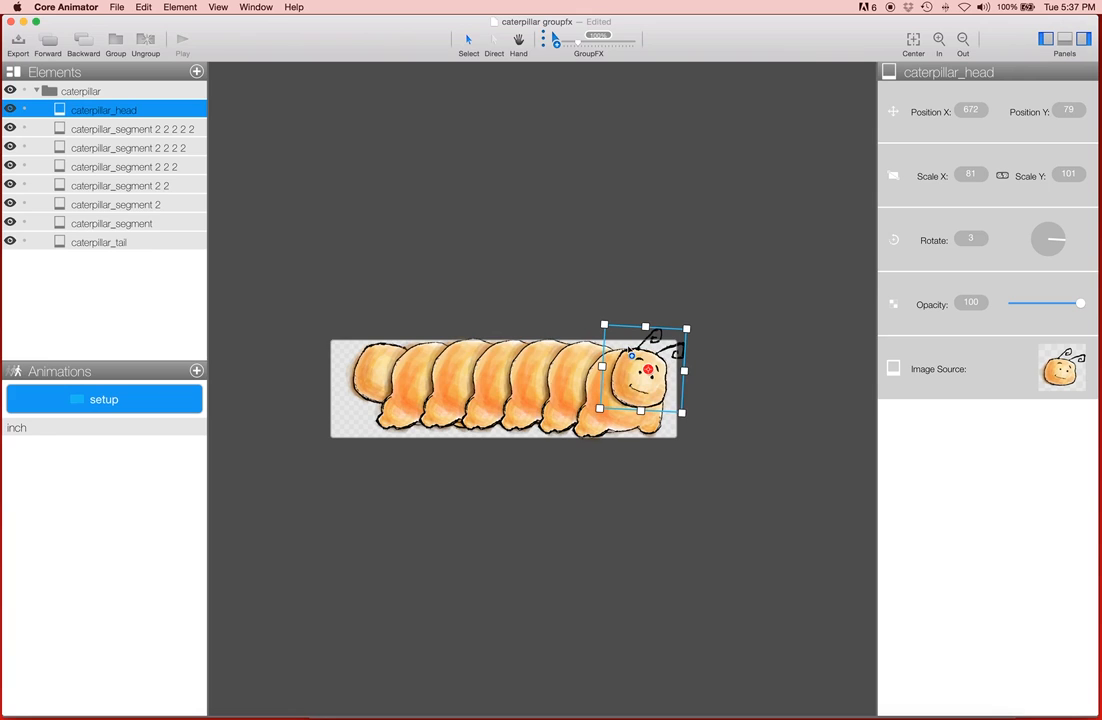
pyautogui.click(120, 263)
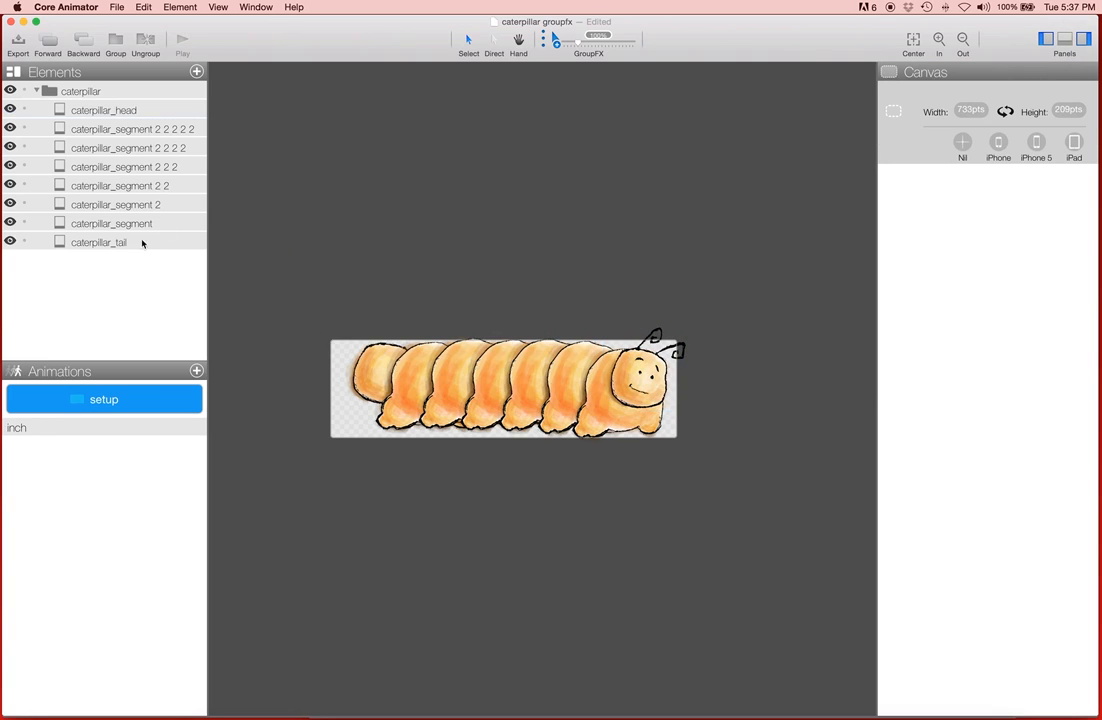
# Step: Select every segment from tail to head and drag with GroupFX to enlarge and shift the tail-end segments
pyautogui.click(80, 91)
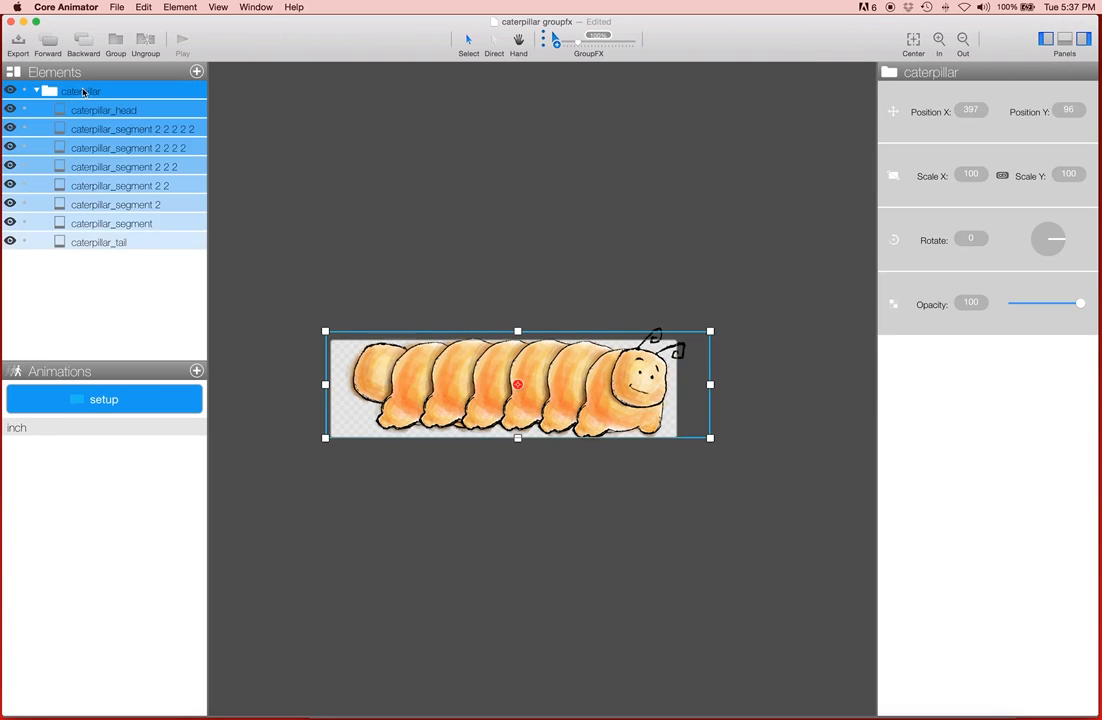
pyautogui.click(100, 278)
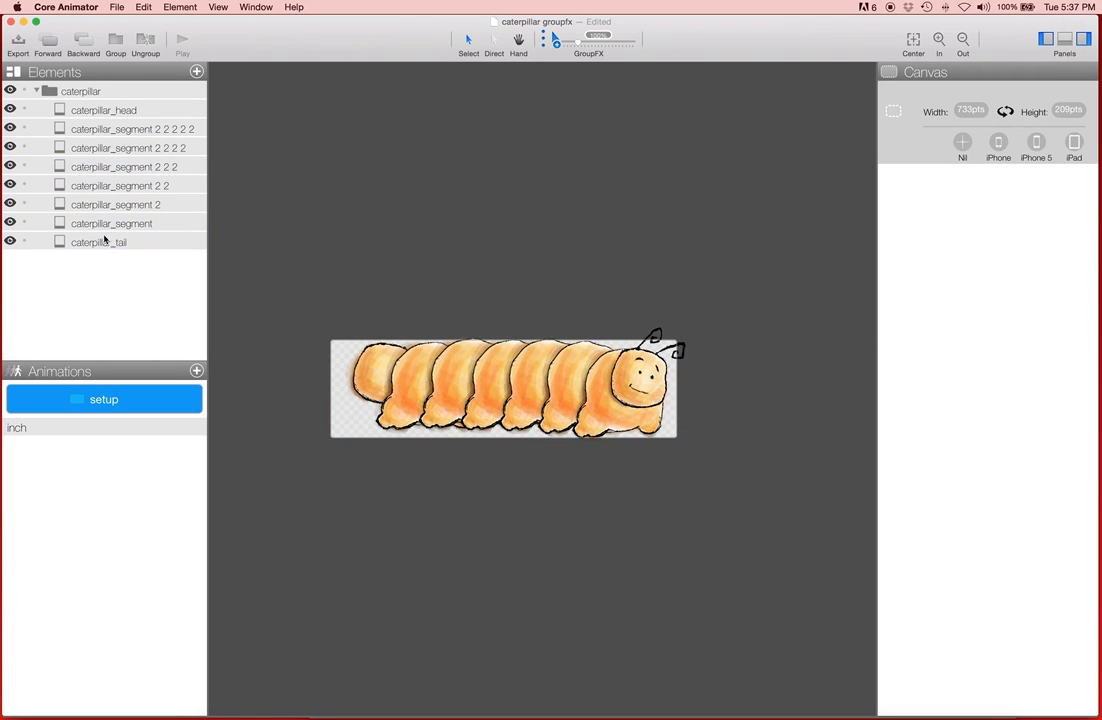
pyautogui.click(150, 246)
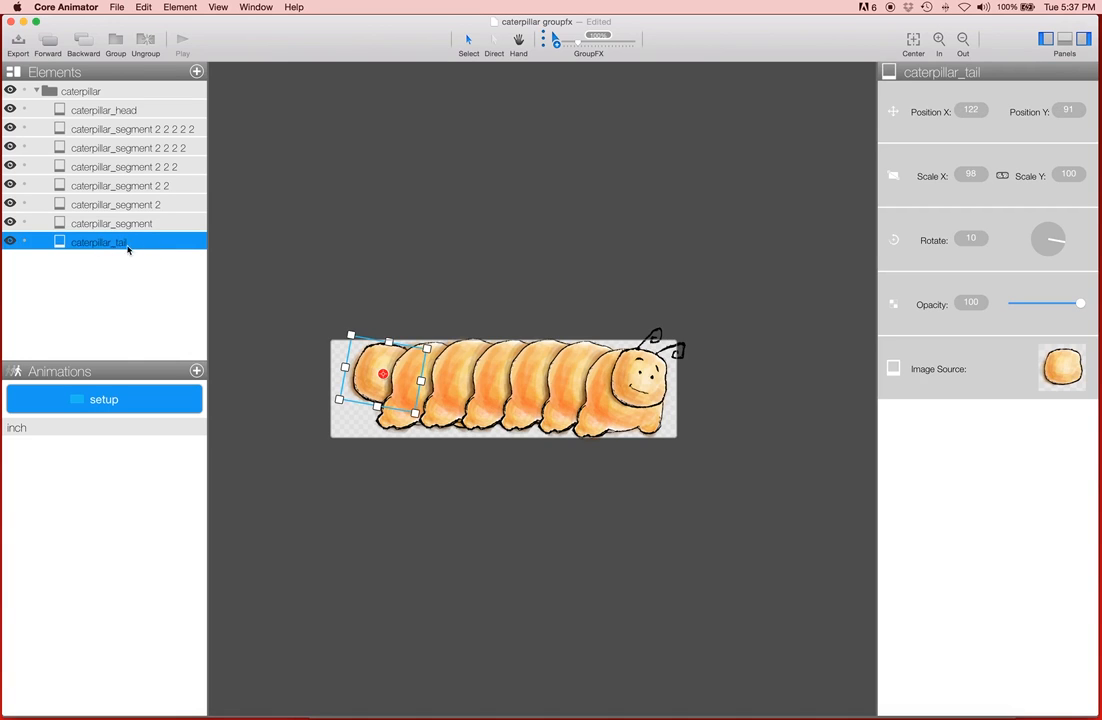
pyautogui.keyDown('shift'); pyautogui.click(138, 113); pyautogui.keyUp('shift')
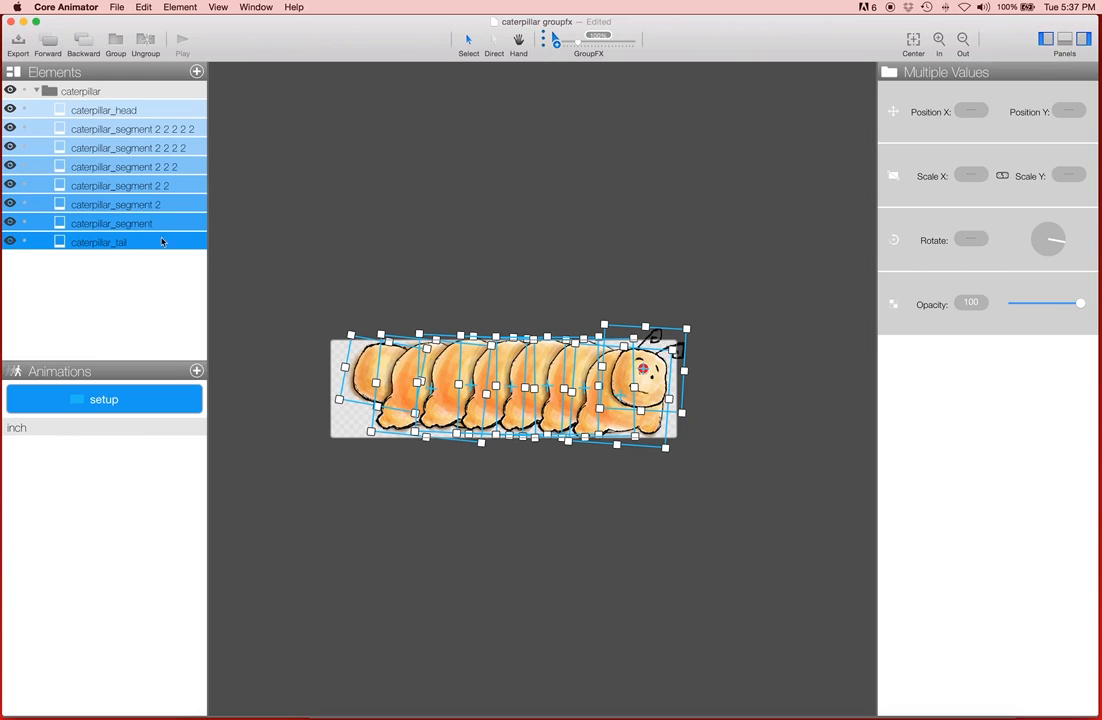
pyautogui.moveTo(336, 316); pyautogui.dragTo(479, 407)
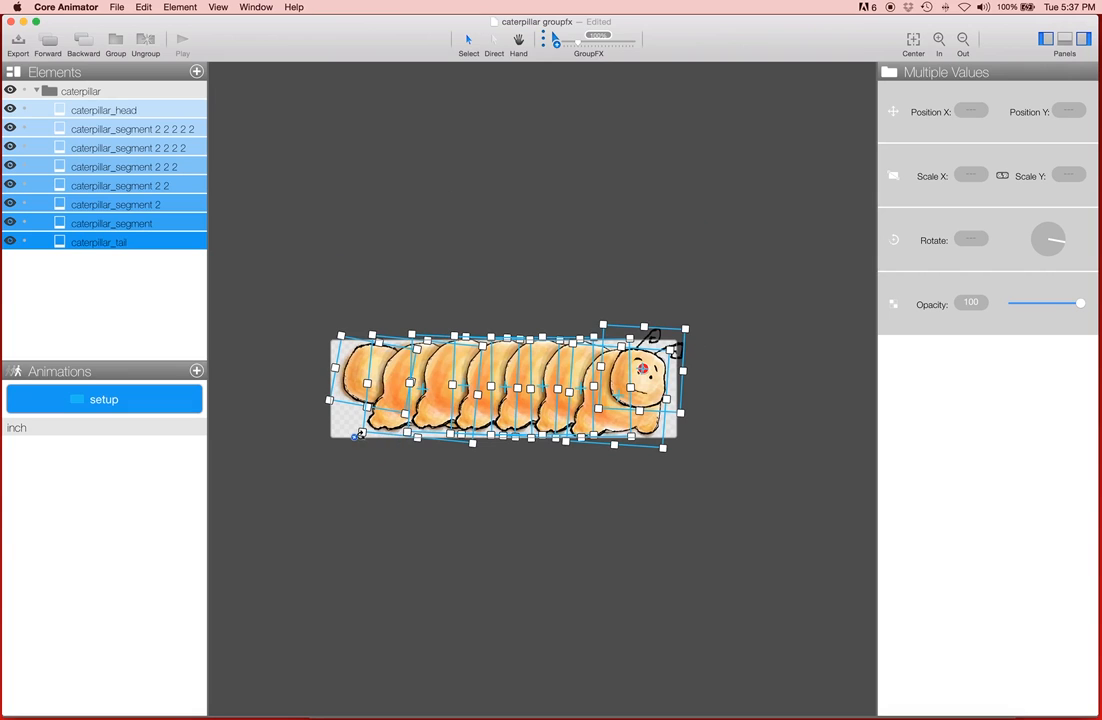
pyautogui.moveTo(353, 437)
pyautogui.mouseDown()
pyautogui.moveTo(357, 401)
pyautogui.moveTo(348, 437)
pyautogui.mouseUp()
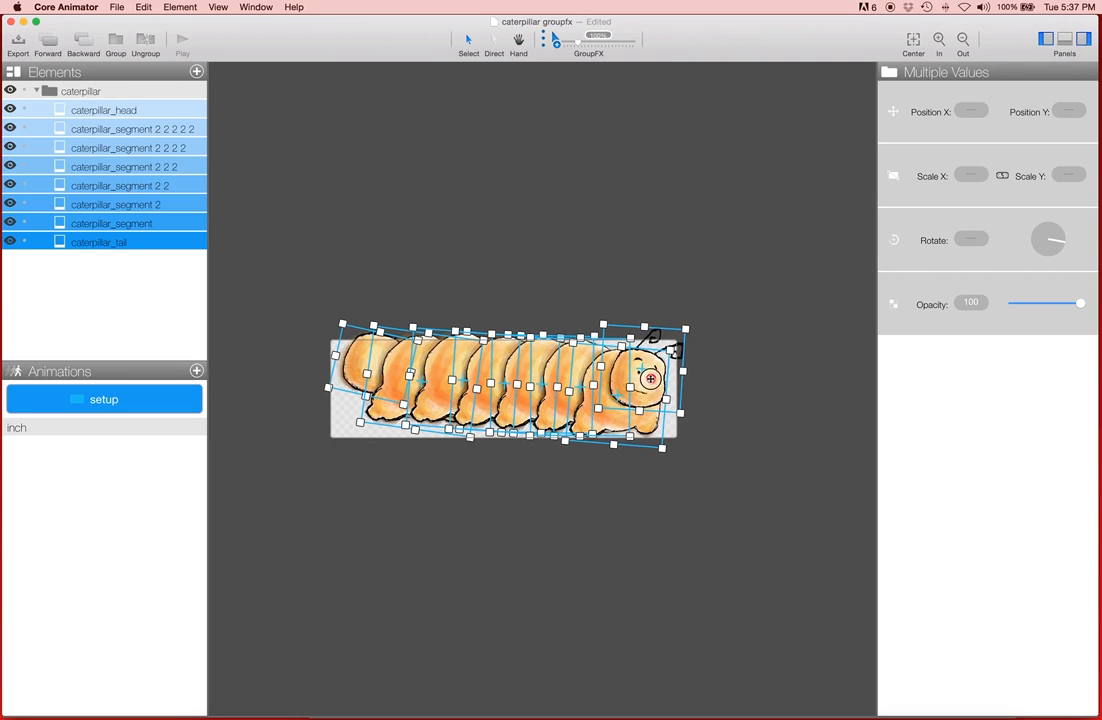
pyautogui.moveTo(318, 390)
pyautogui.mouseDown()
pyautogui.moveTo(295, 364)
pyautogui.moveTo(300, 413)
pyautogui.moveTo(305, 373)
pyautogui.moveTo(344, 334)
pyautogui.moveTo(314, 386)
pyautogui.mouseUp()
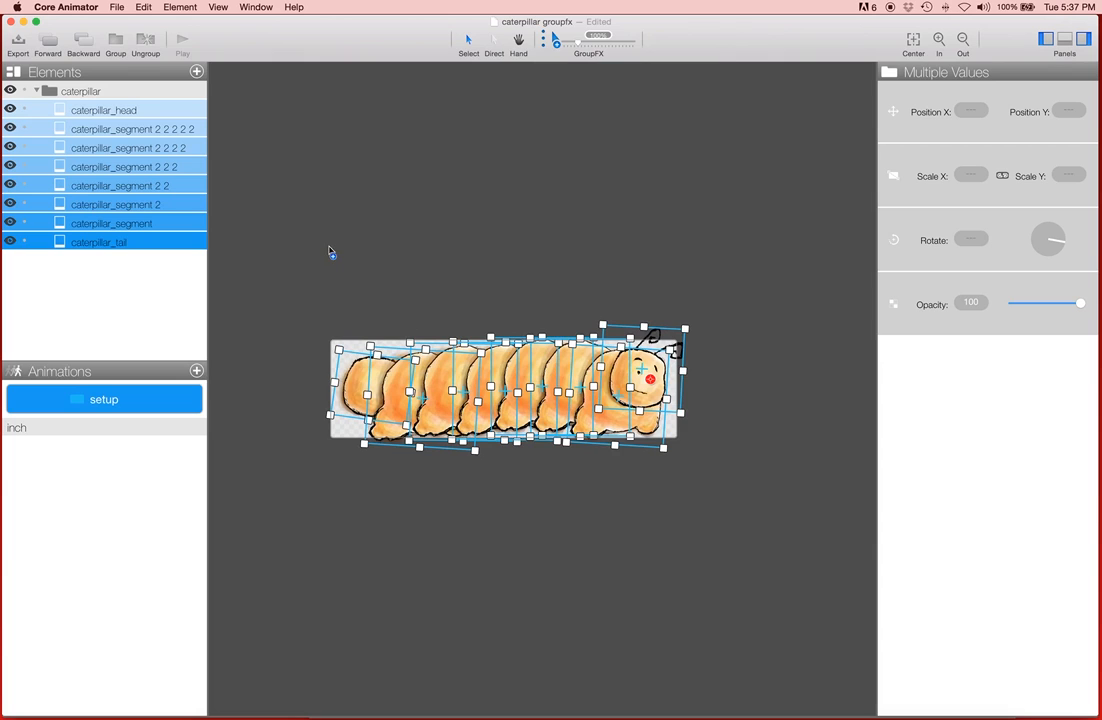
pyautogui.click(330, 252)
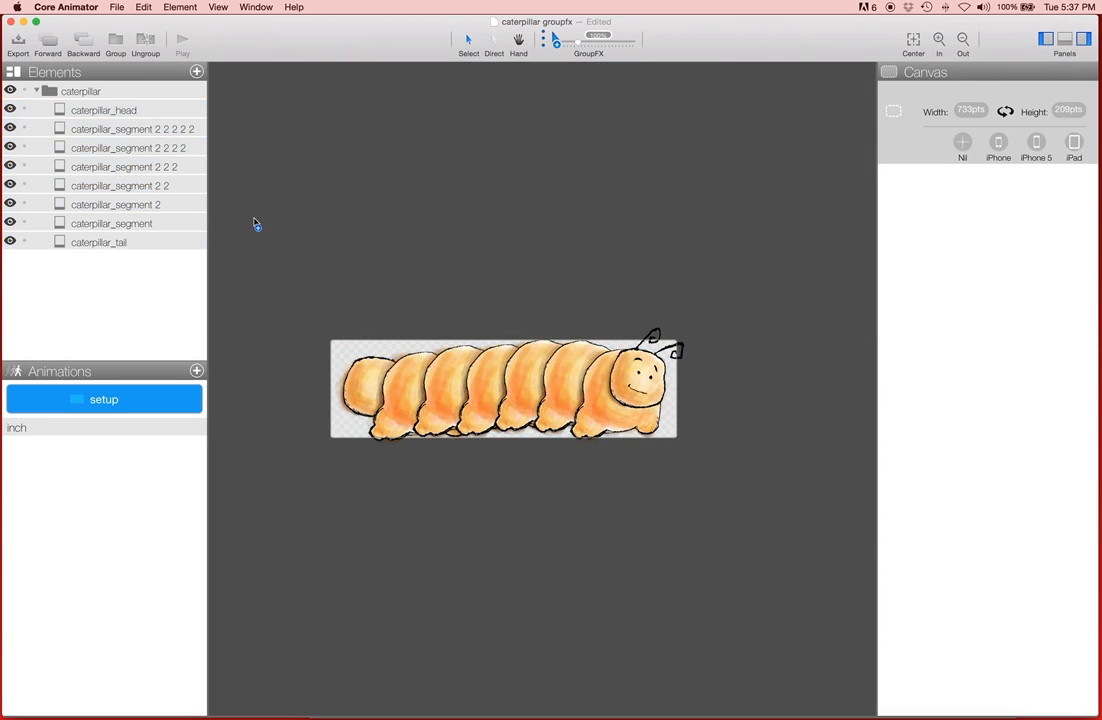
# Step: Select the head, tail and body segments one by one in a custom order, then drag with GroupFX to ripple them
pyautogui.click(158, 111)
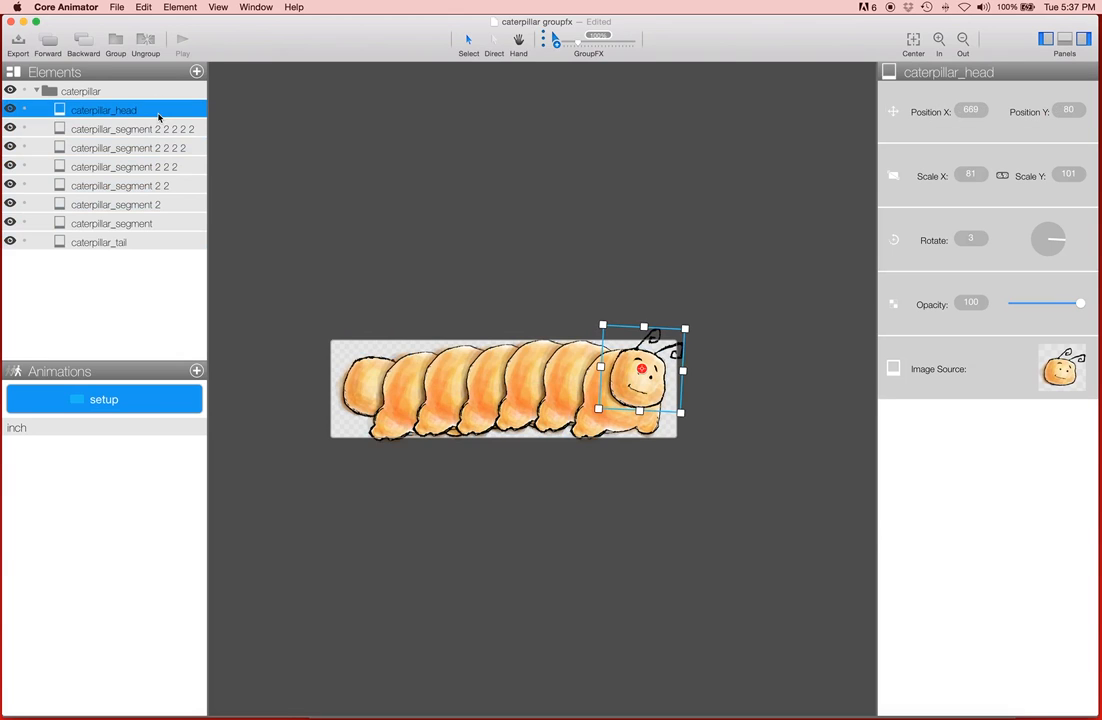
pyautogui.keyDown('super'); pyautogui.click(135, 245); pyautogui.keyUp('super')
pyautogui.keyDown('super'); pyautogui.click(152, 150); pyautogui.keyUp('super')
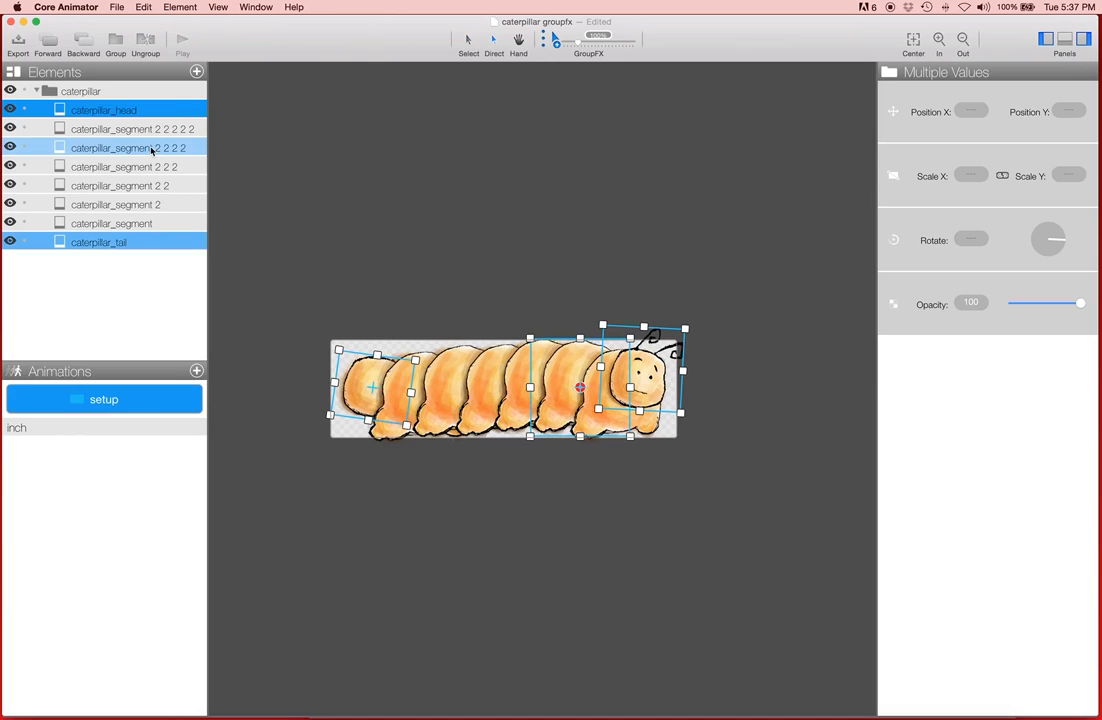
pyautogui.keyDown('super'); pyautogui.click(145, 224); pyautogui.keyUp('super')
pyautogui.keyDown('super'); pyautogui.click(145, 172); pyautogui.keyUp('super')
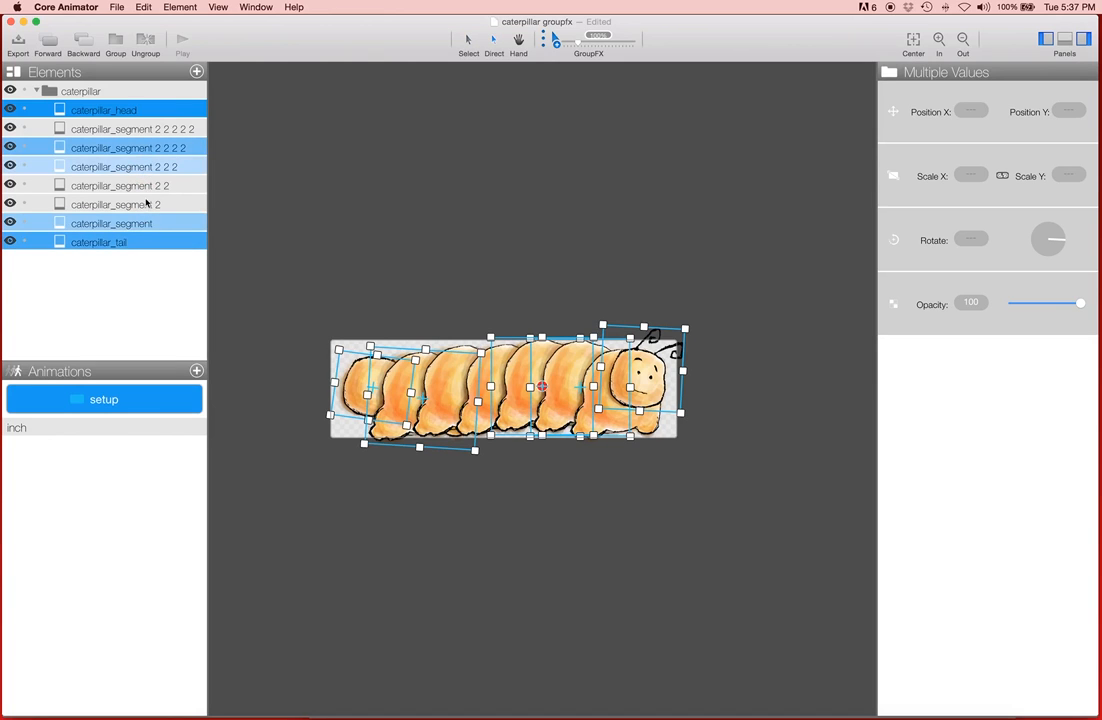
pyautogui.keyDown('super'); pyautogui.click(150, 204); pyautogui.keyUp('super')
pyautogui.keyDown('super'); pyautogui.click(148, 129); pyautogui.keyUp('super')
pyautogui.keyDown('super'); pyautogui.click(146, 185); pyautogui.keyUp('super')
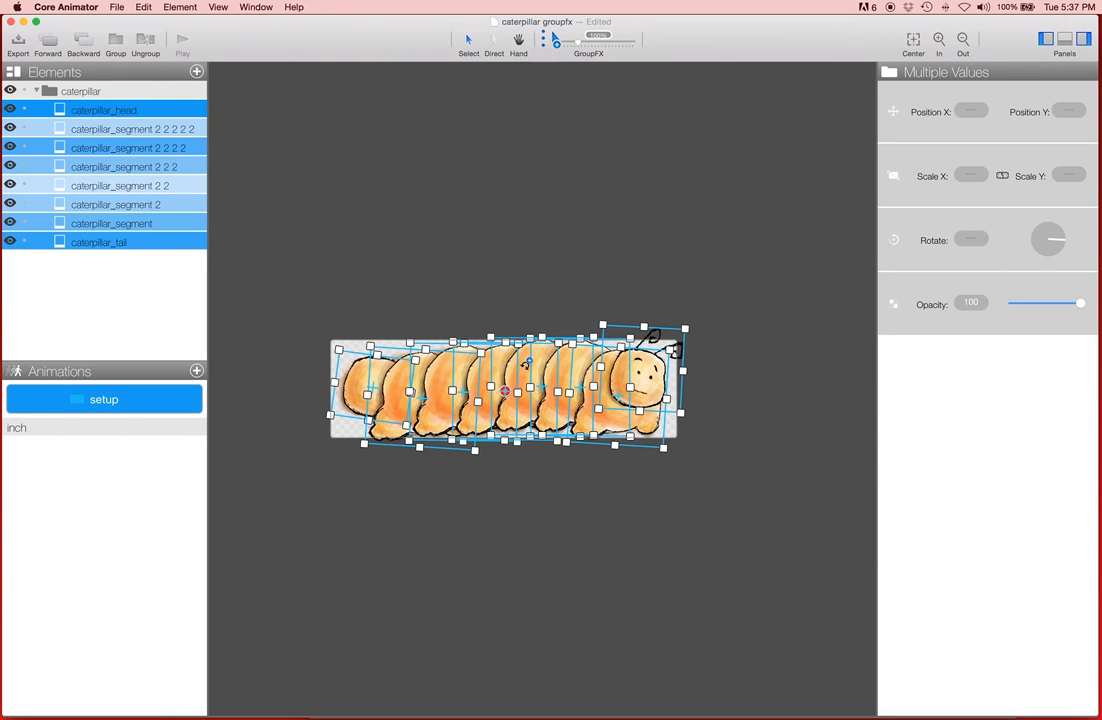
pyautogui.moveTo(545, 402); pyautogui.dragTo(540, 369)
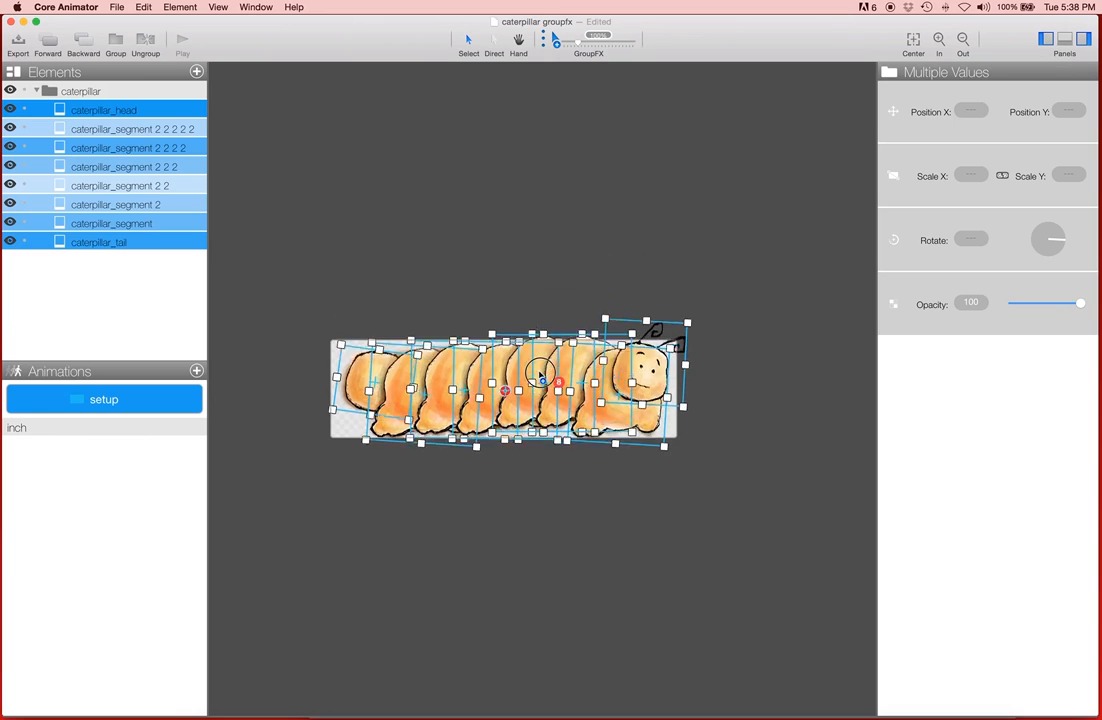
pyautogui.click(490, 247)
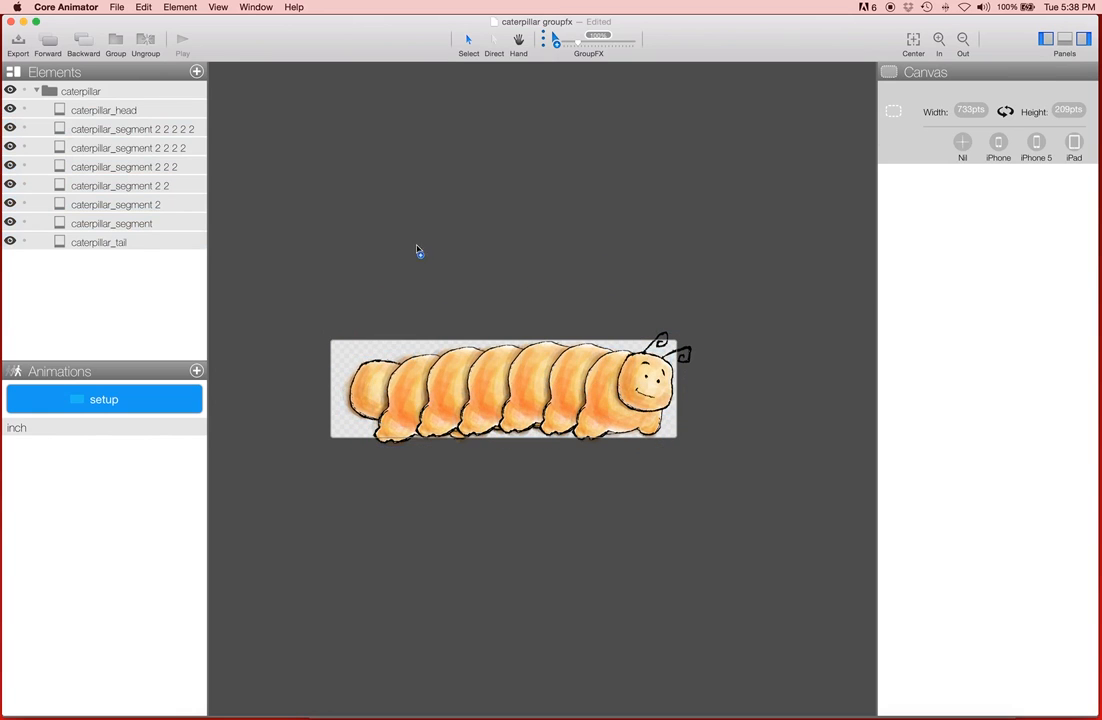